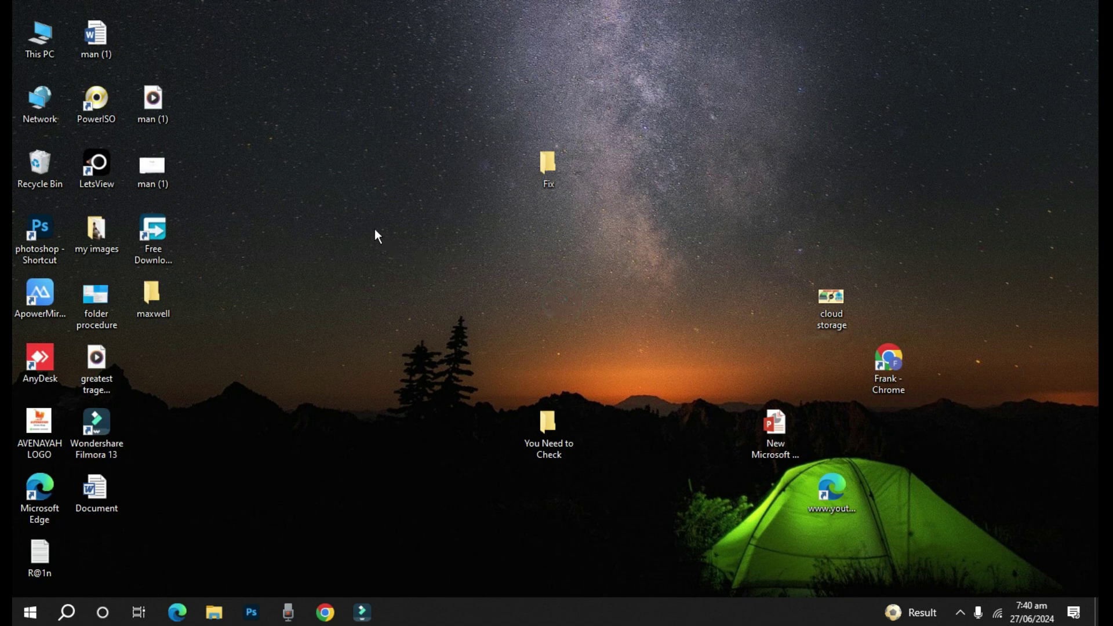
- Refresh the desktop and open This PC's system properties
right_click(306, 146)
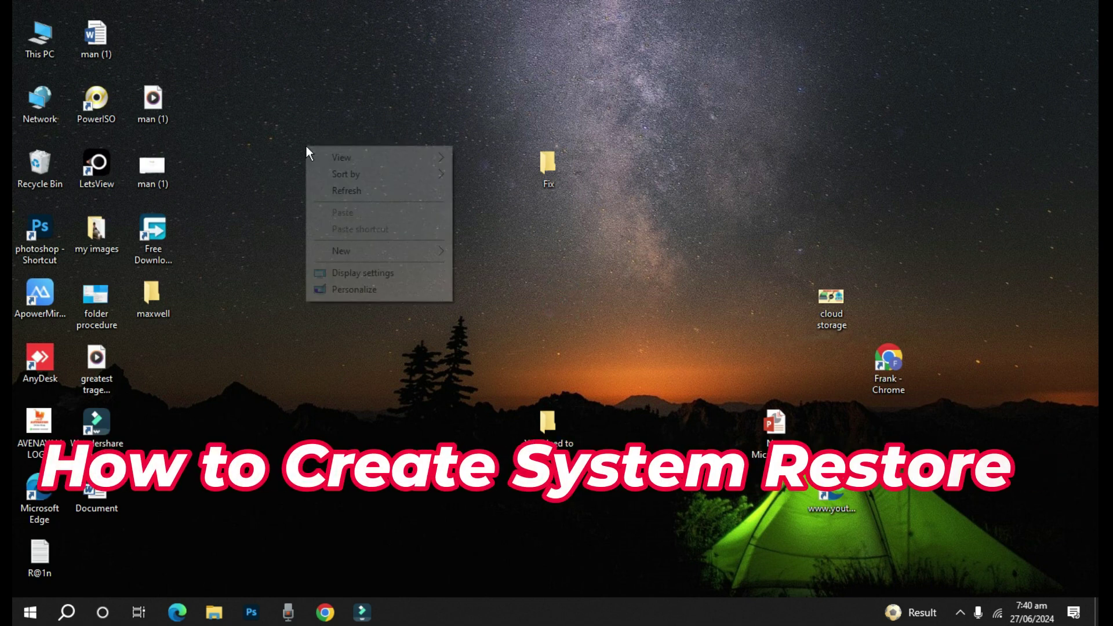
click(346, 188)
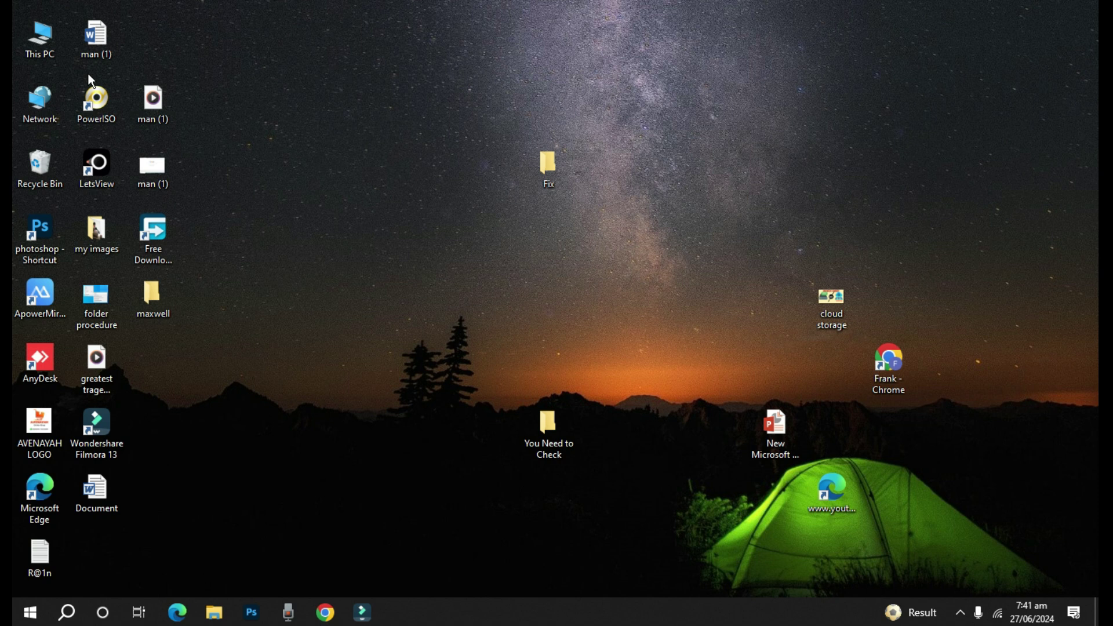
right_click(39, 46)
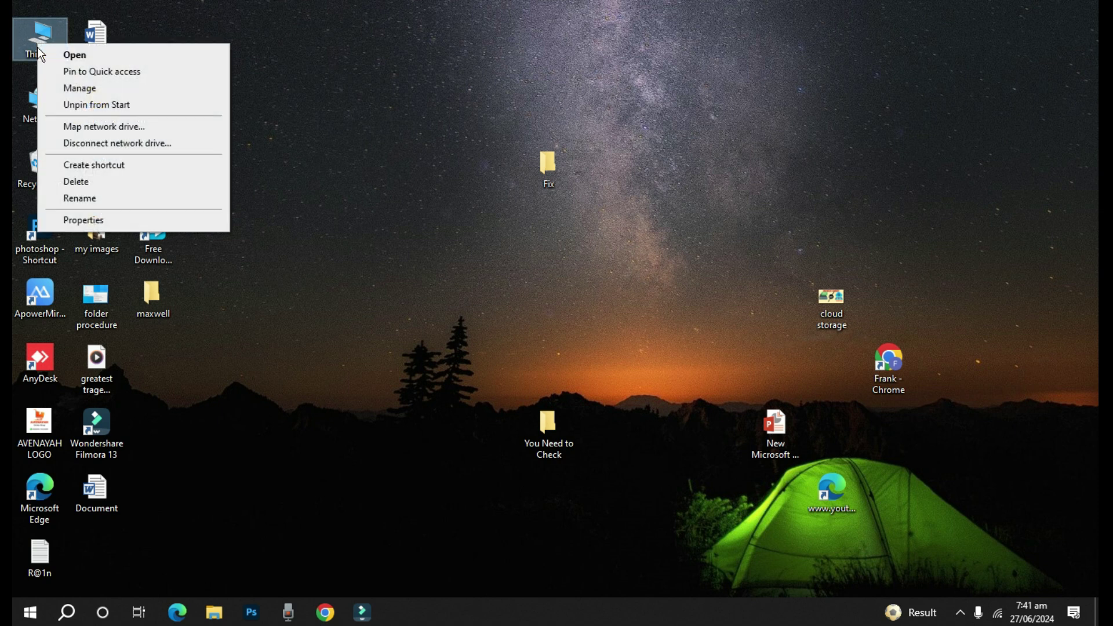
click(82, 221)
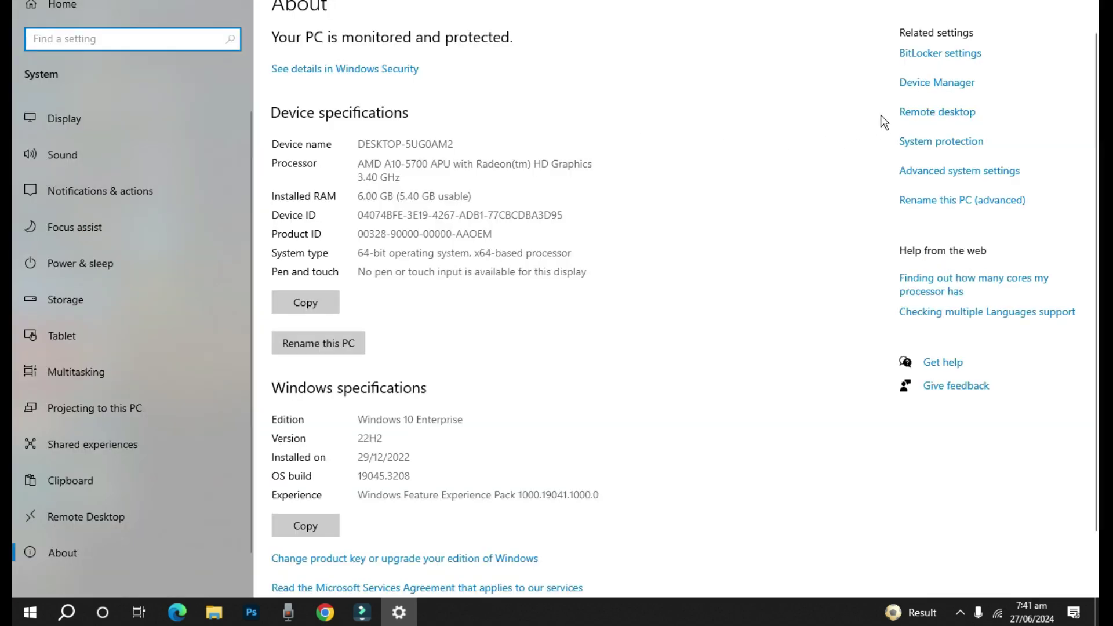
- Check system protection for Local Disk (C:) and close it without changes
click(922, 141)
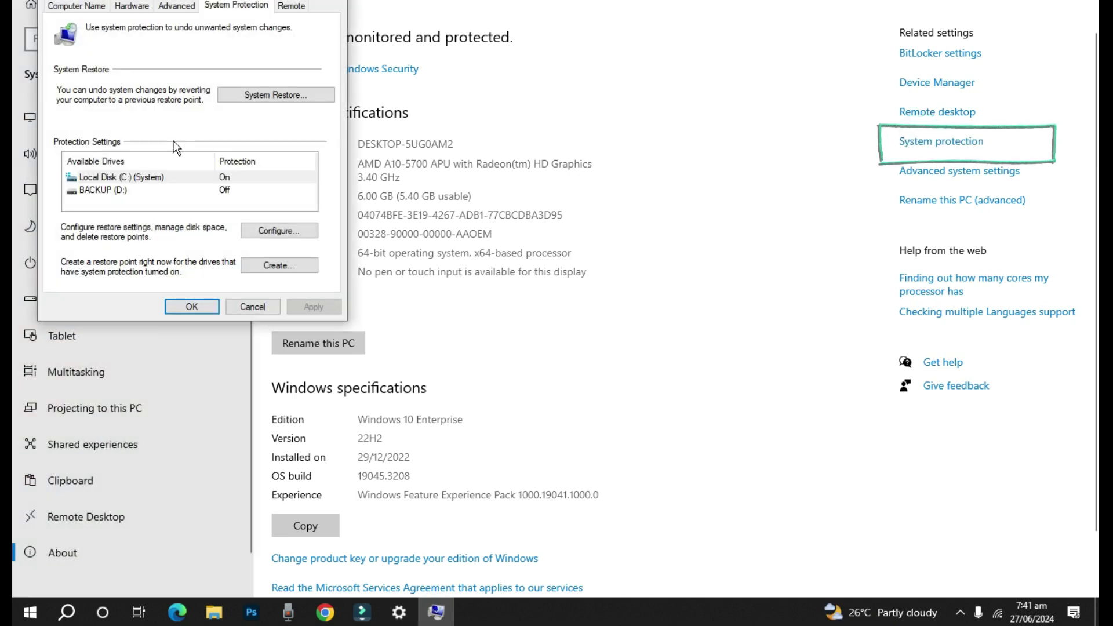
click(107, 178)
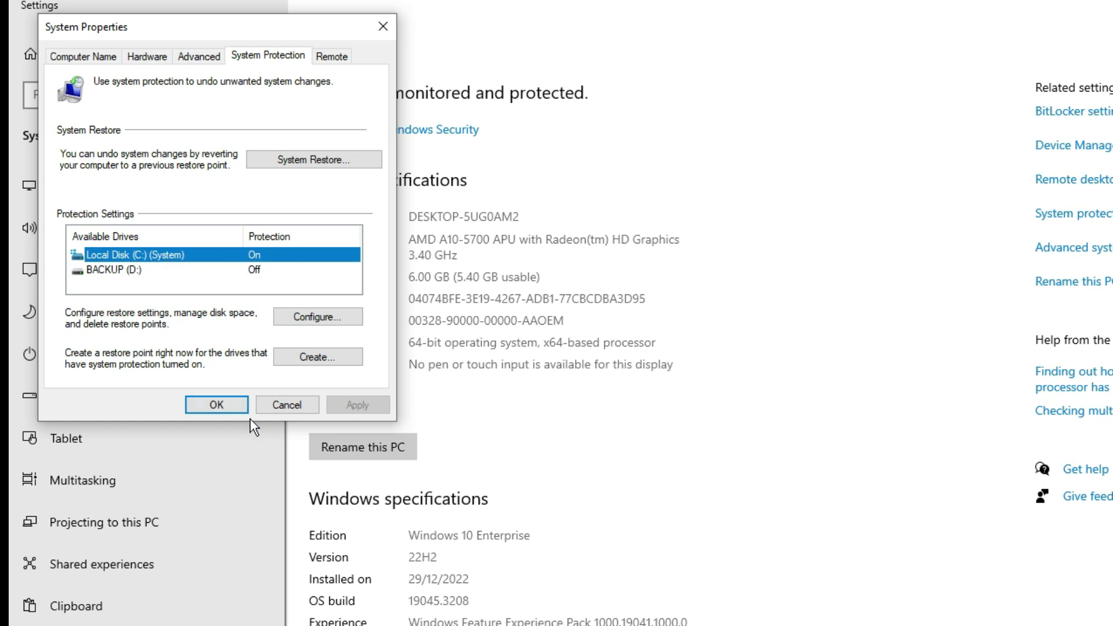
click(276, 403)
- Close Settings and open Control Panel's Recovery tools via a 'rec' search
key(alt+F4)
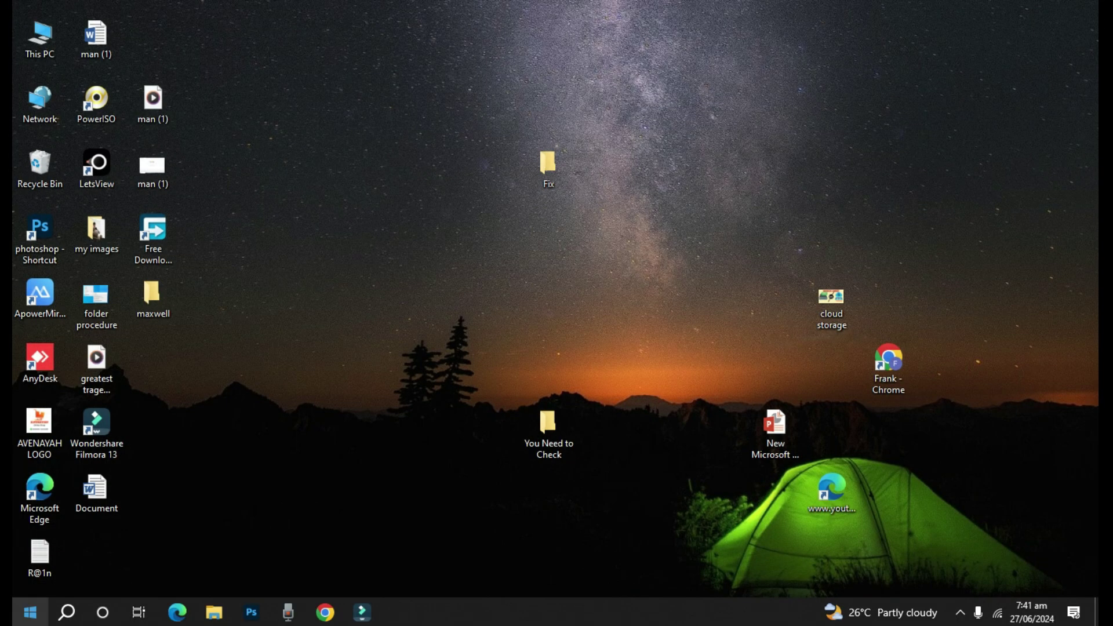
click(65, 608)
text(rec)
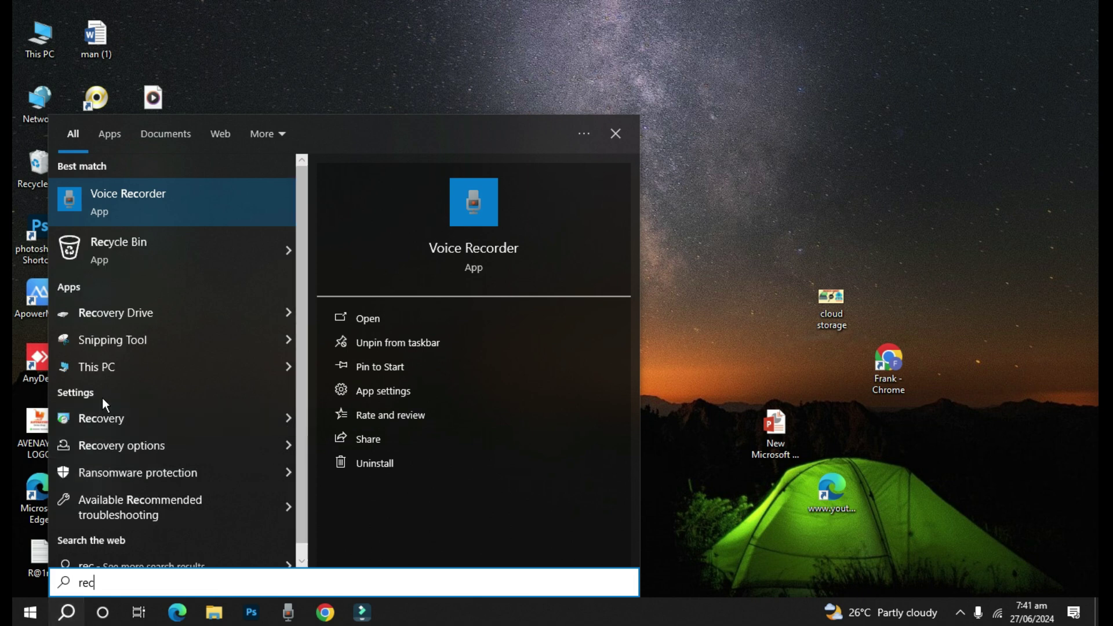
click(102, 413)
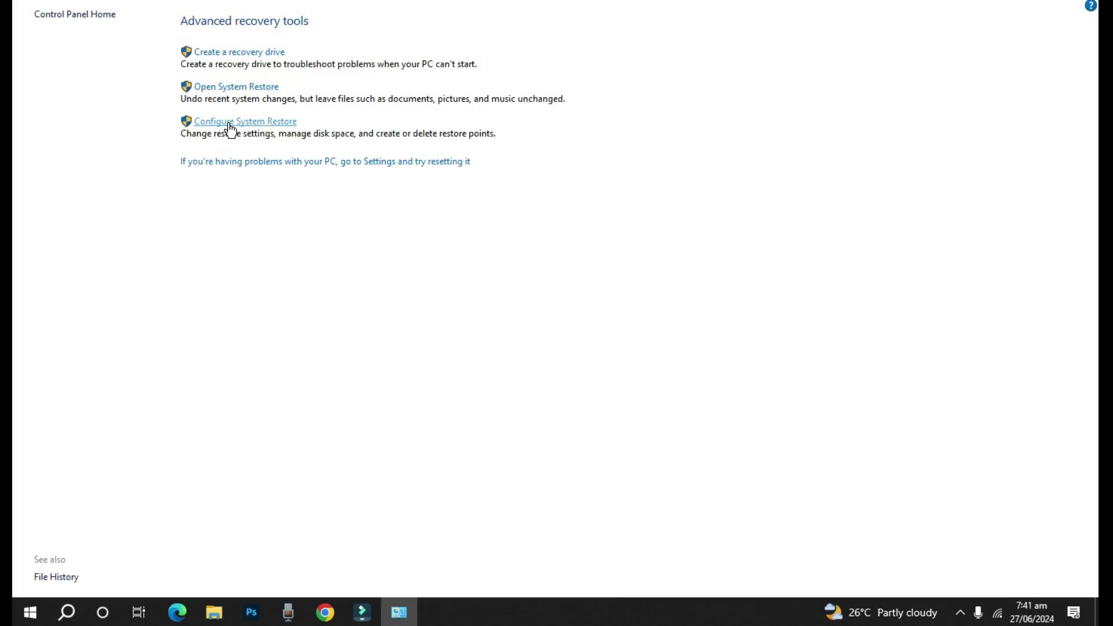
- Review the System Restore configuration, then close it and the Recovery window unchanged
click(230, 123)
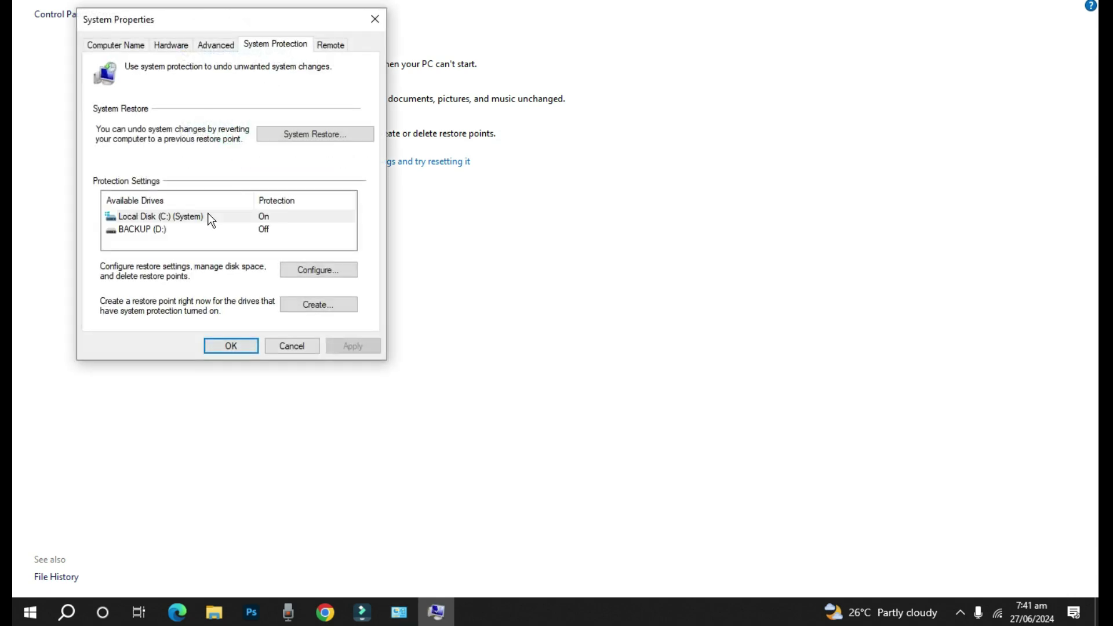
click(279, 347)
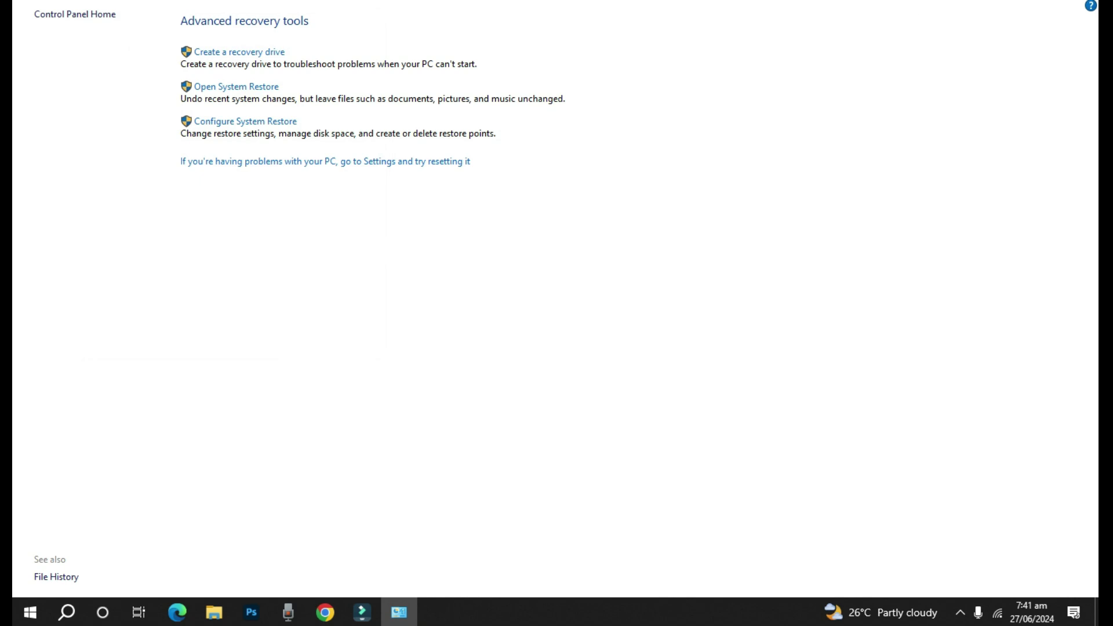
key(alt+F4)
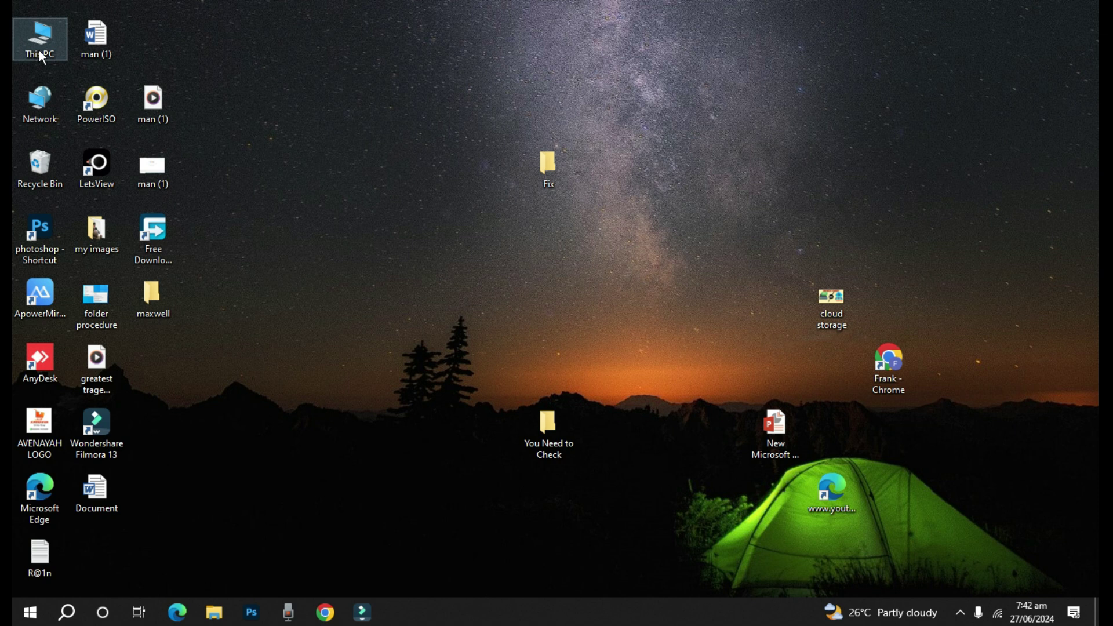
- Move the New Microsoft PowerPoint Presentation icon to the desktop's left side and deselect it
drag(771, 432, 318, 235)
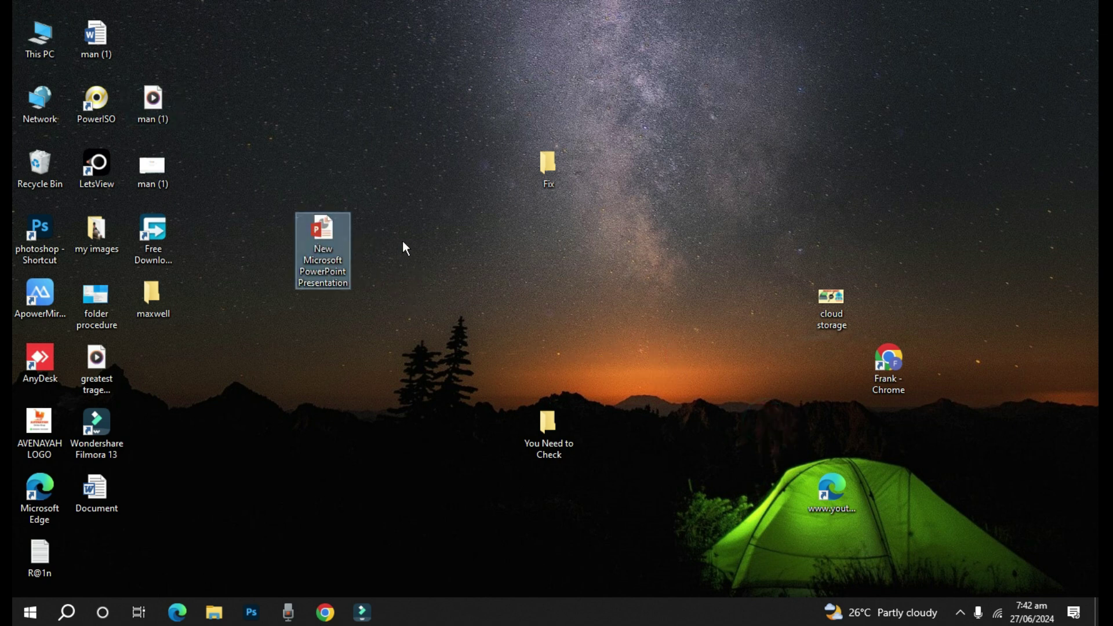
click(319, 165)
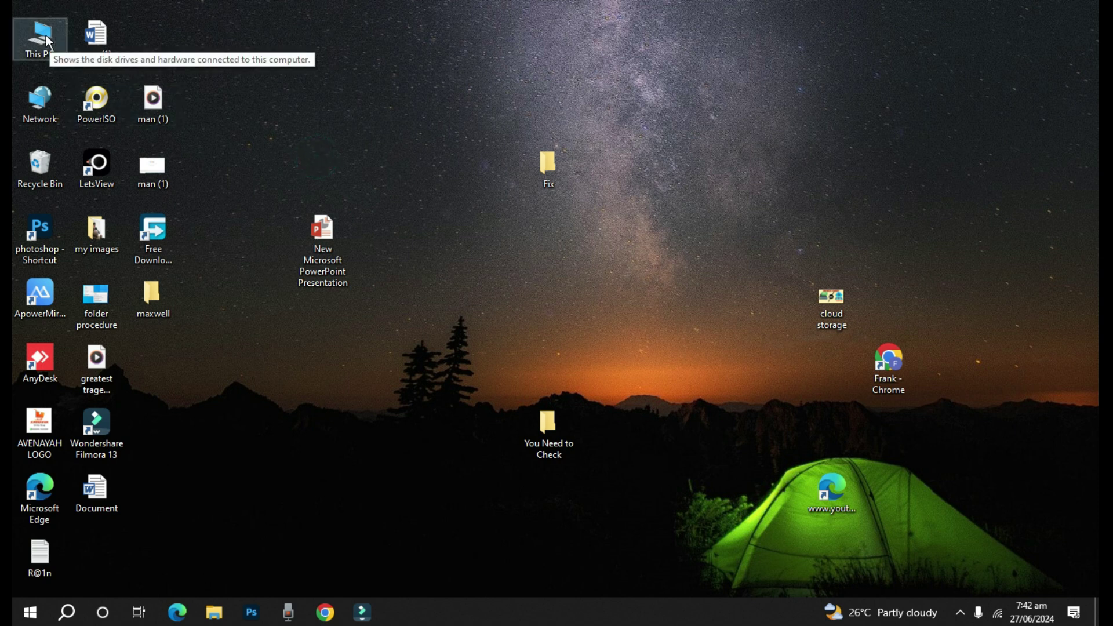
click(293, 89)
- Open This PC's About page in Settings, then search 'rec' and dismiss the results
right_click(44, 44)
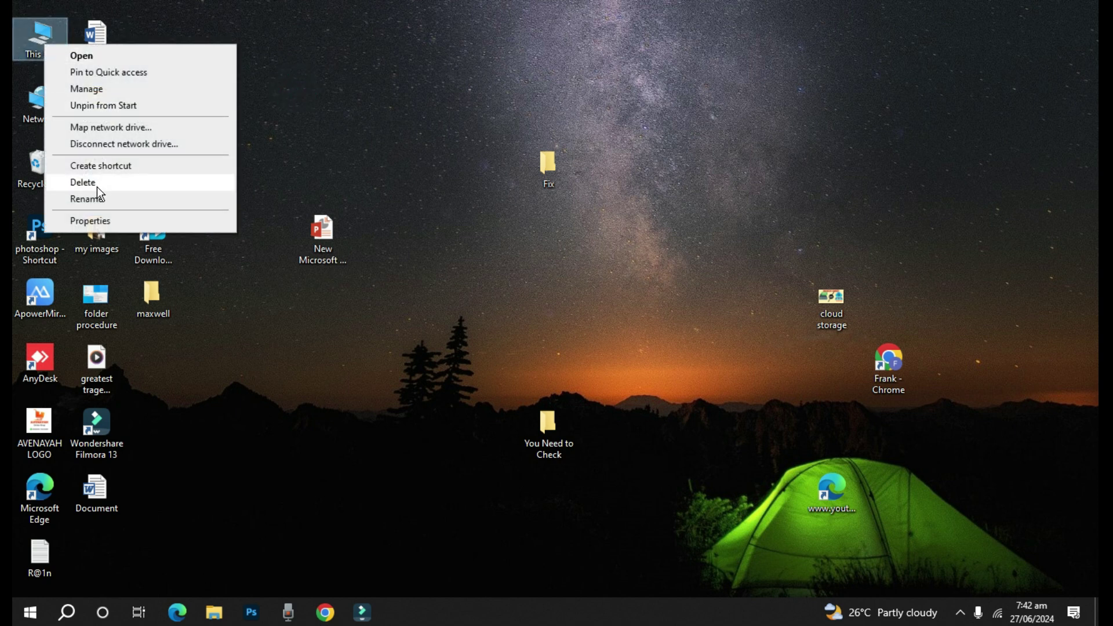
click(100, 221)
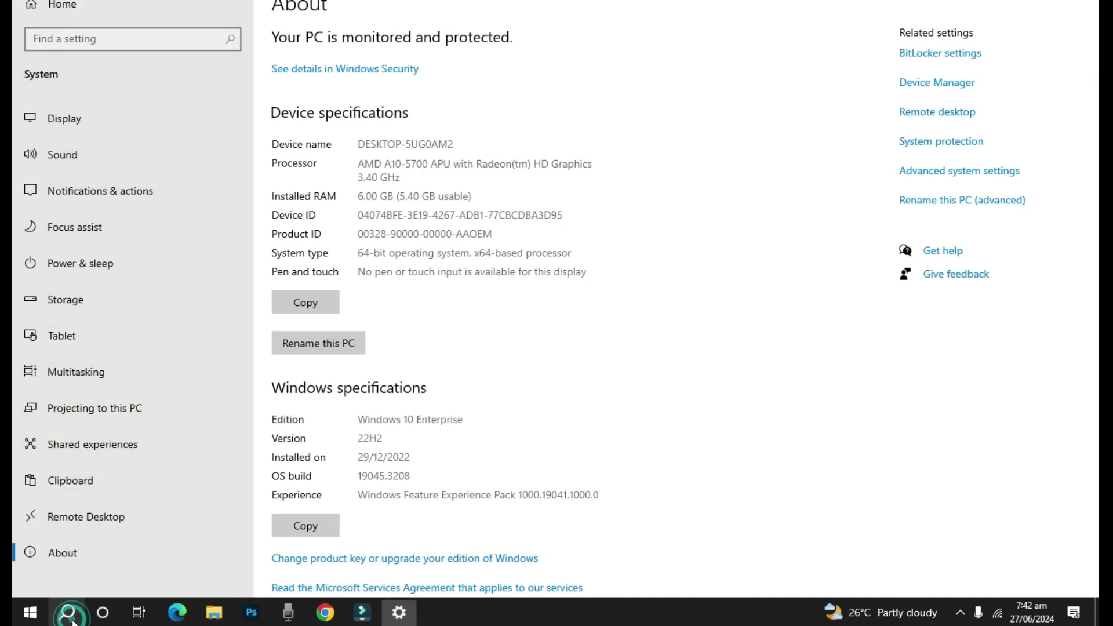
click(79, 613)
text(rec)
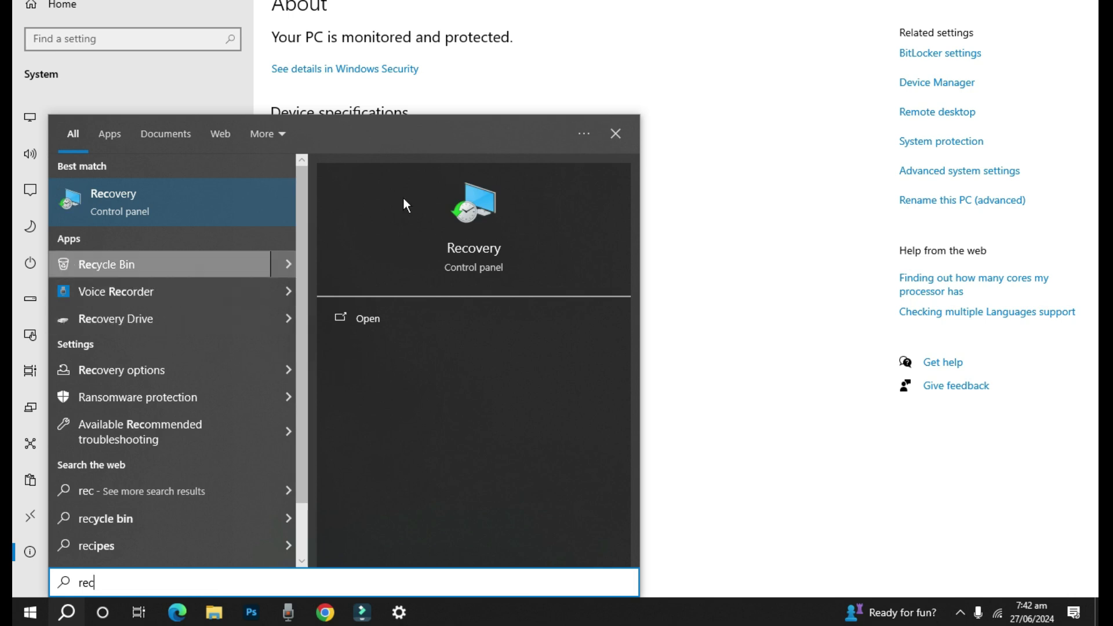
click(752, 64)
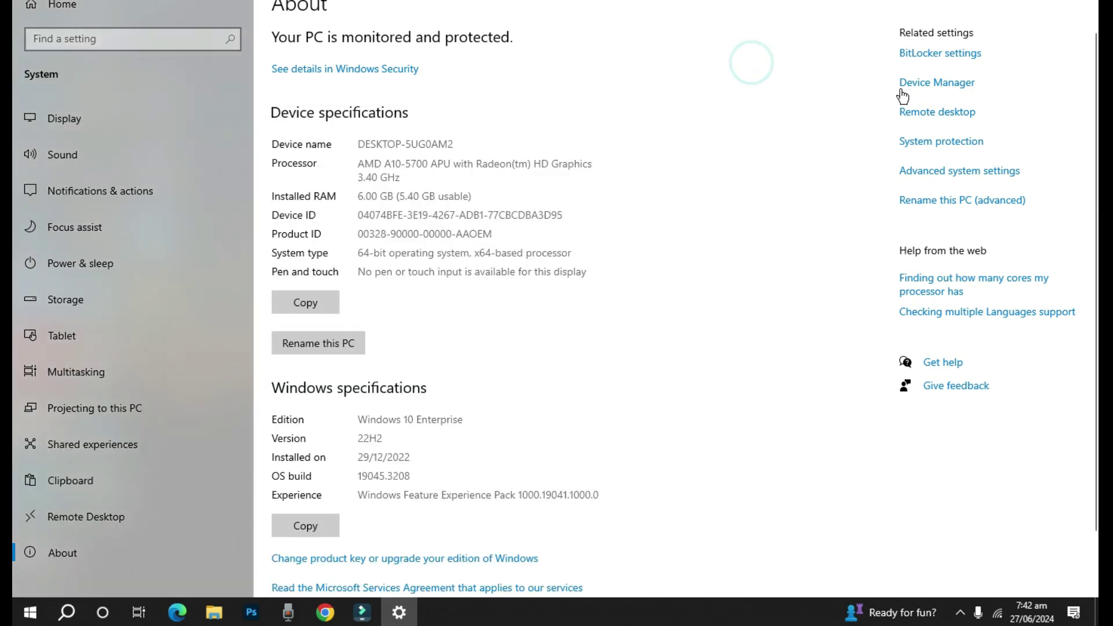
- Launch System Restore from System protection and advance to the restore point list
click(918, 147)
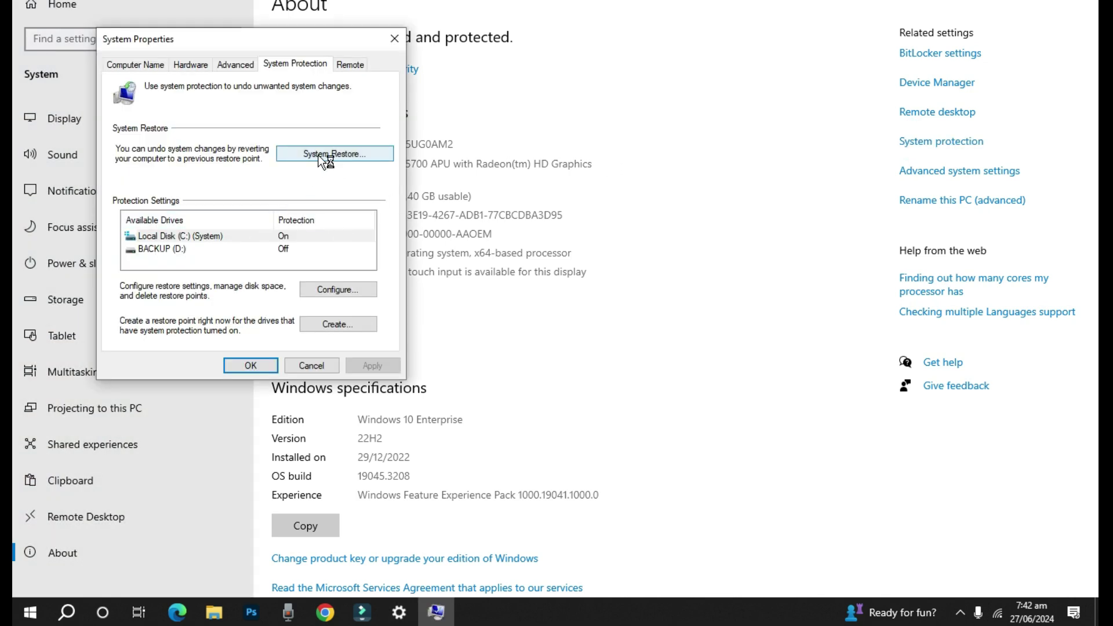
click(320, 154)
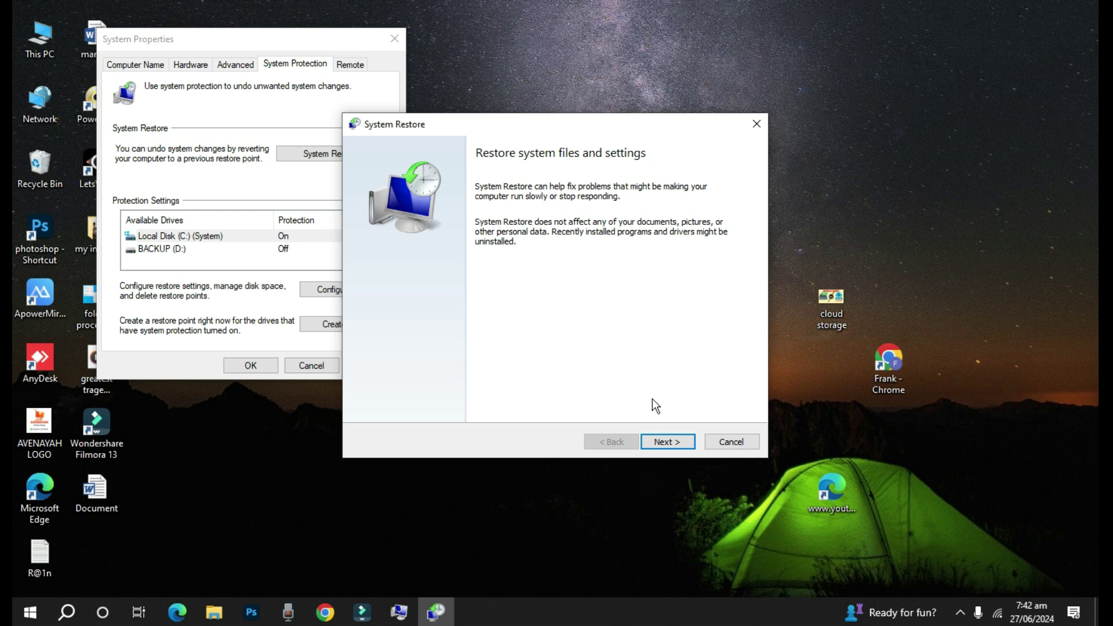
click(661, 441)
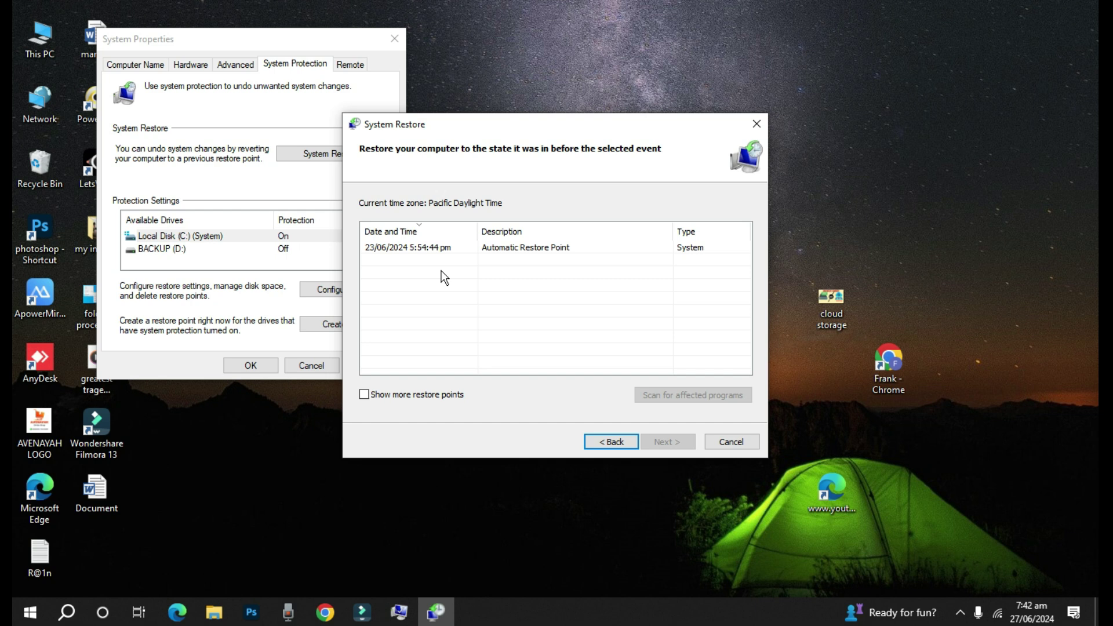
- Show more restore points and select the 04/06/2024 2:05:34 pm Automatic Restore Point
click(364, 395)
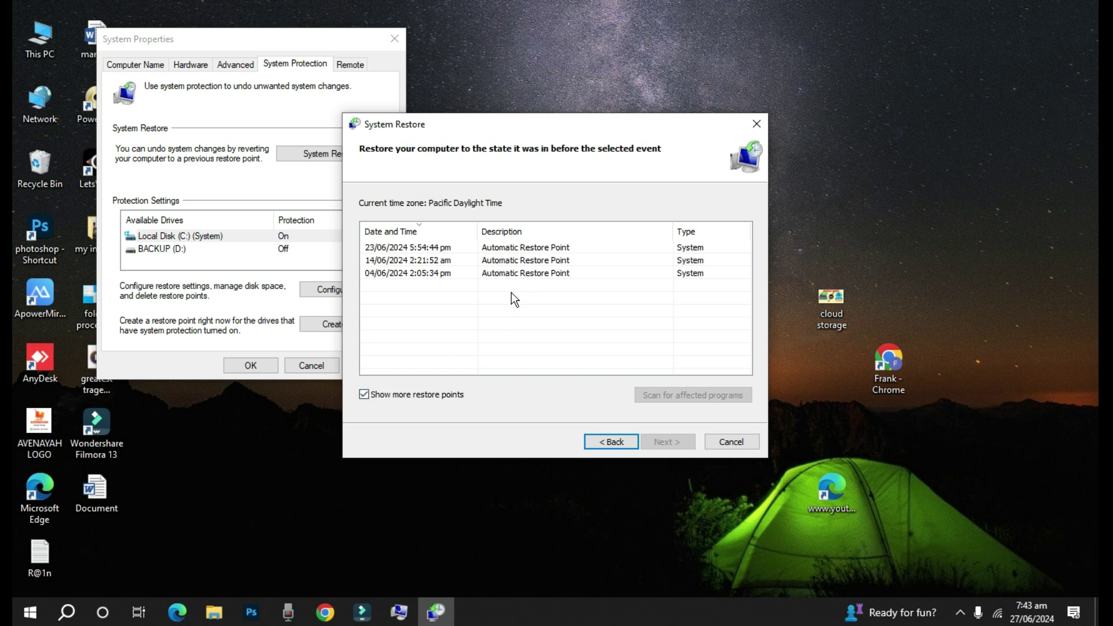
click(384, 250)
click(385, 255)
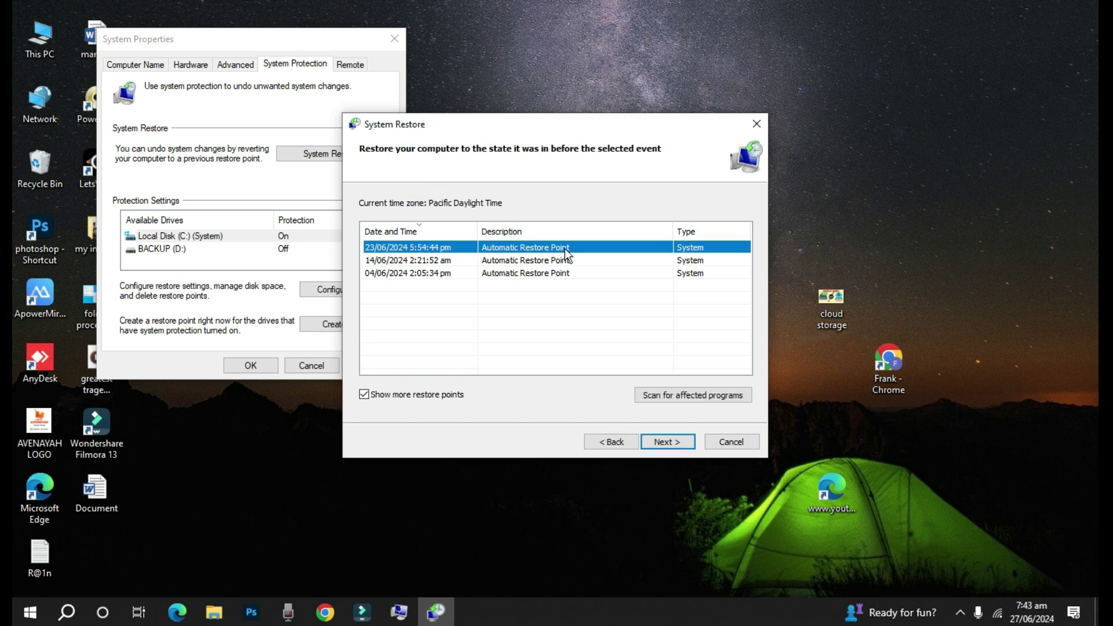
click(379, 263)
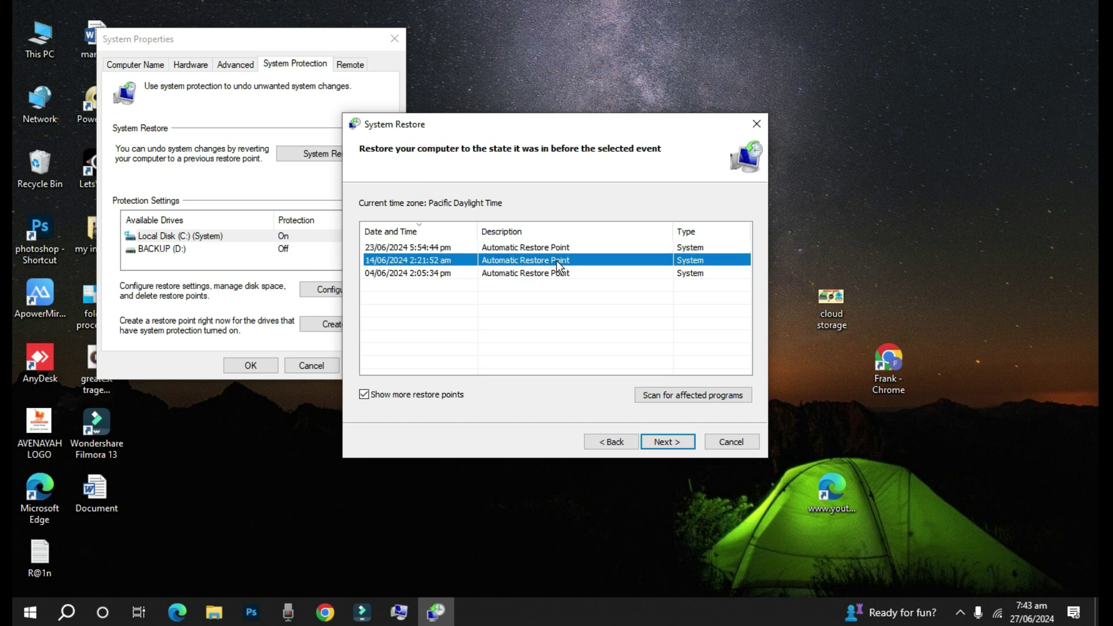
click(373, 276)
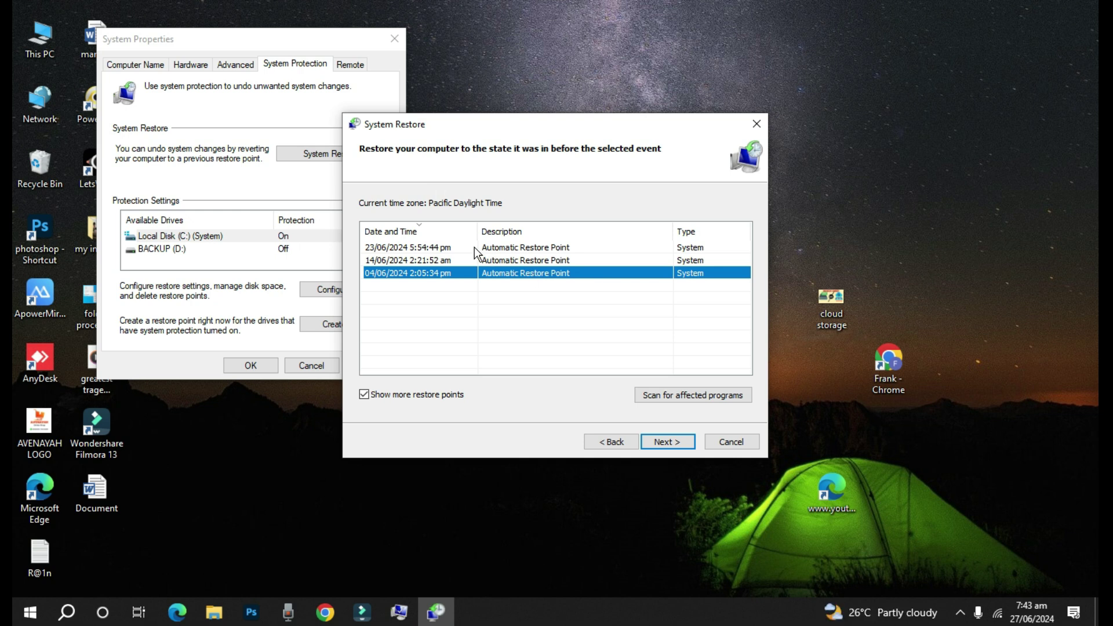
click(405, 259)
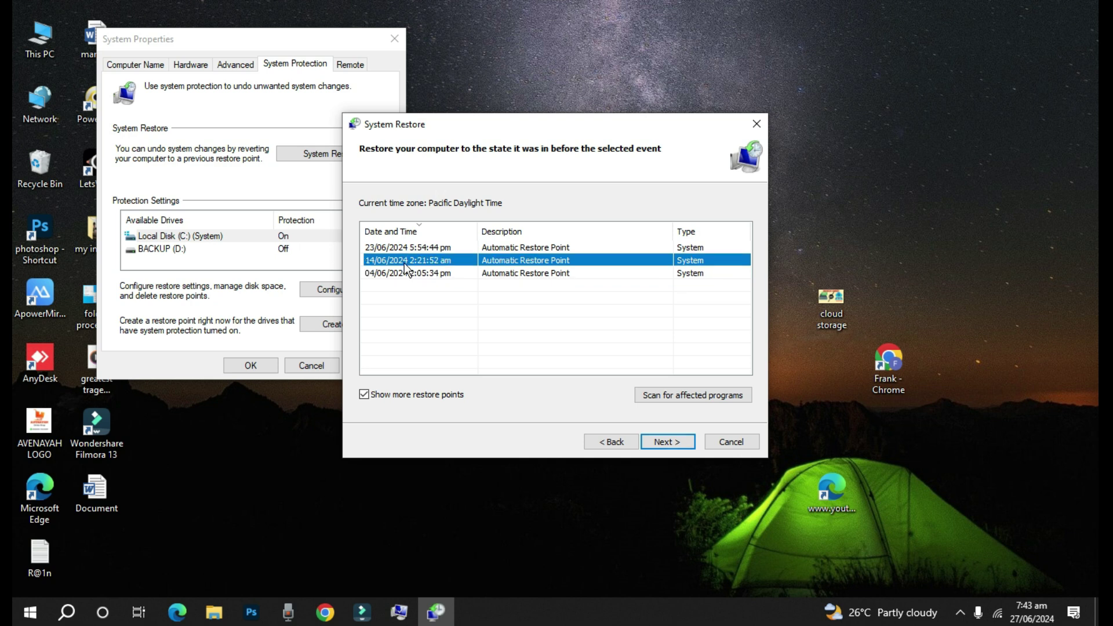
click(405, 270)
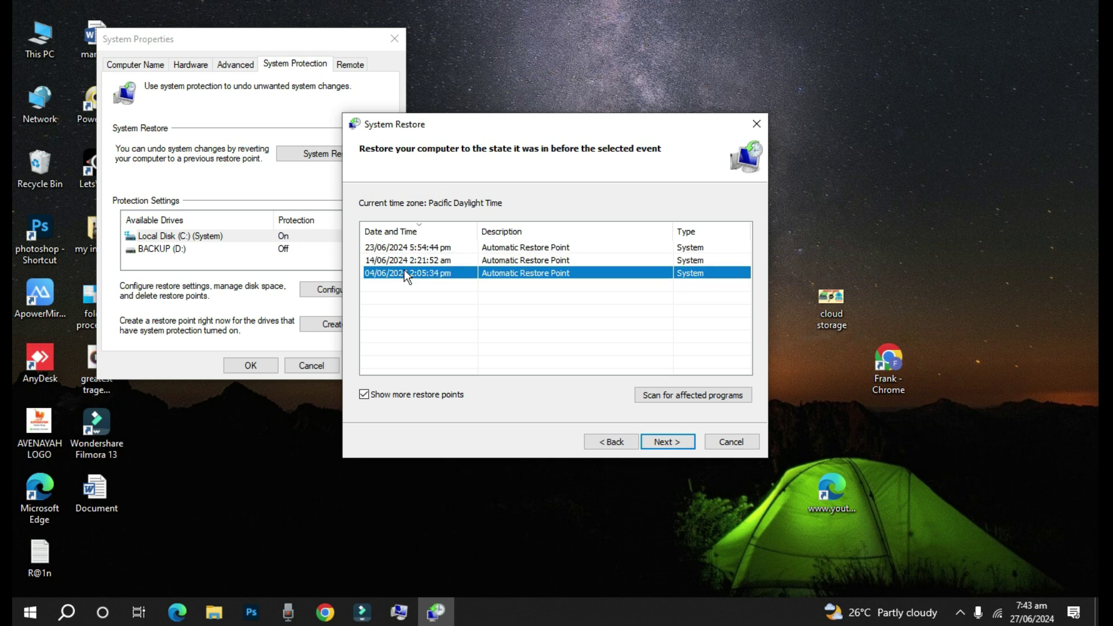
- Confirm the 04/06/2024 2:05:34 pm restore point for C: and finish the wizard
click(655, 441)
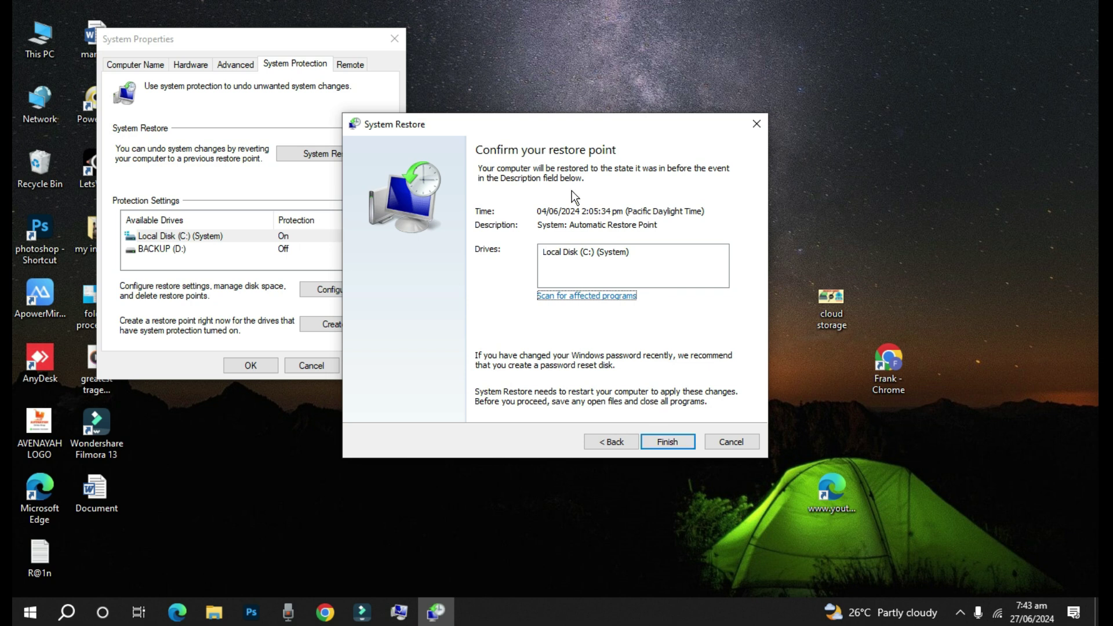
click(663, 445)
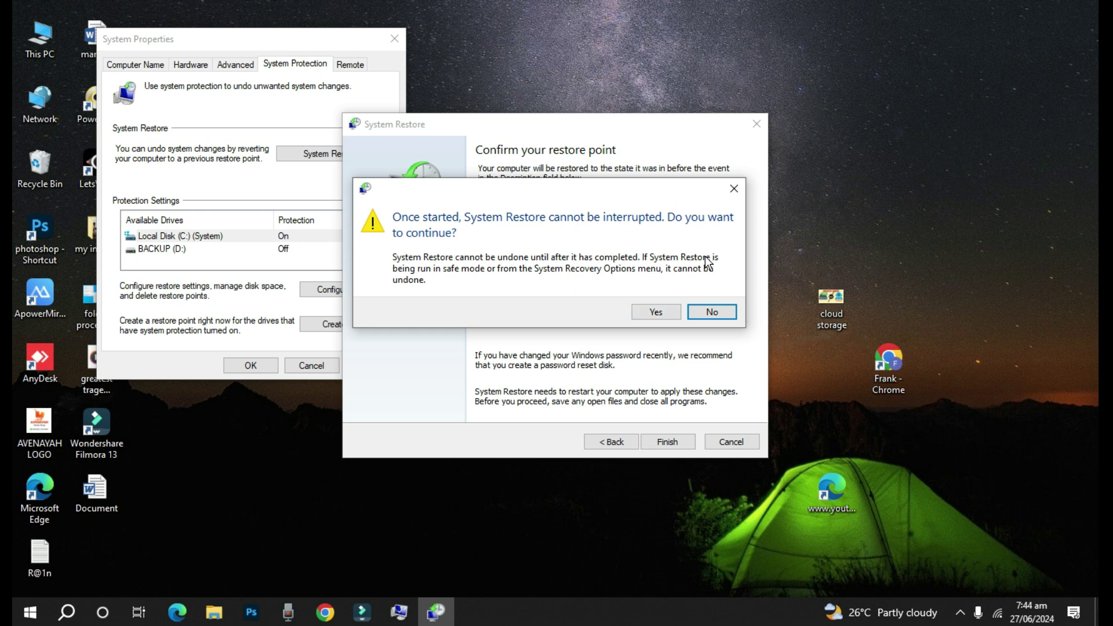
click(656, 311)
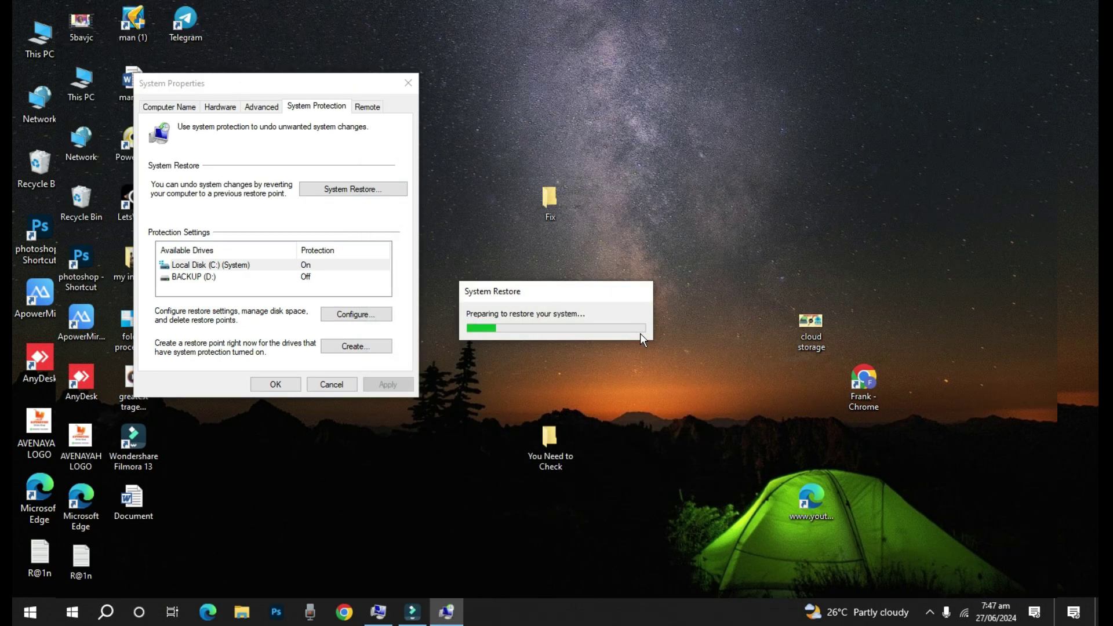